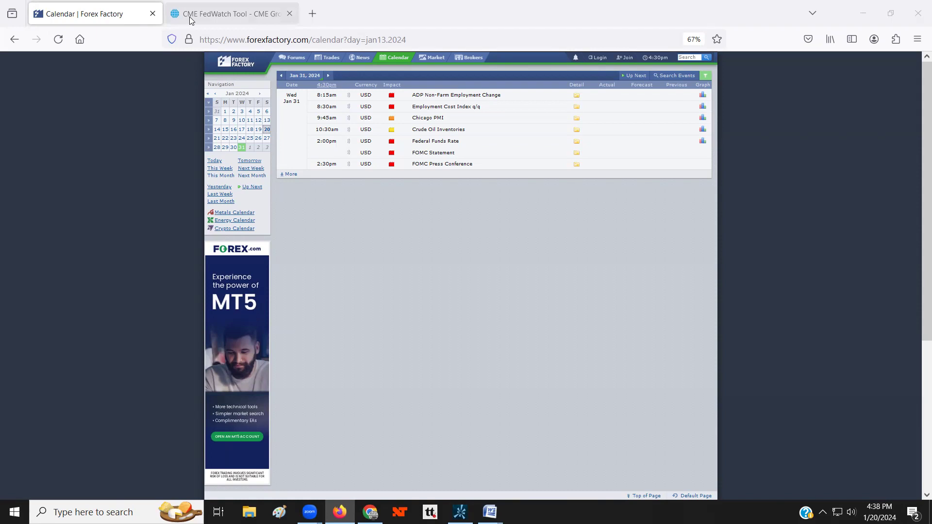
# Check FedWatch's 31 Jan 2024 odds (97.9% hold at 525–550 bps), then return to thinkorswim
pyautogui.click(189, 16)
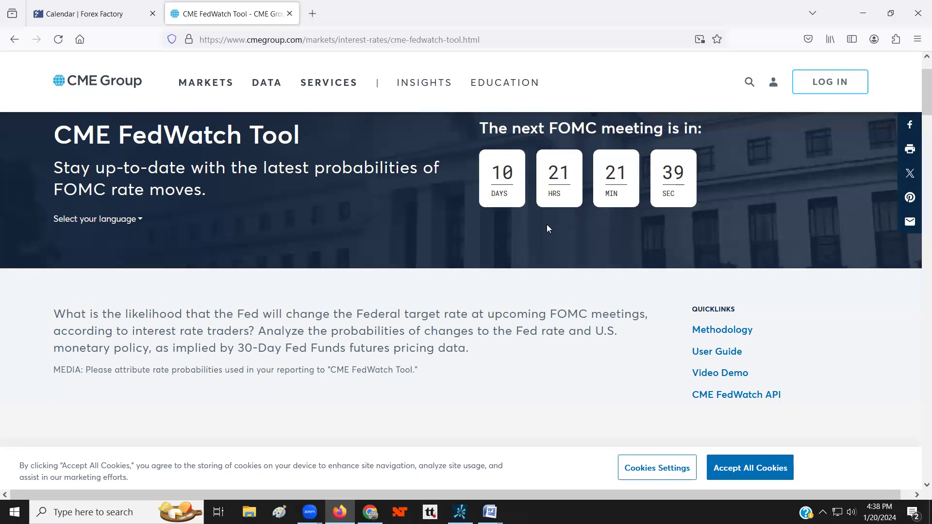
pyautogui.scroll(-10, 438, 292)
pyautogui.scroll(3, 104, 389)
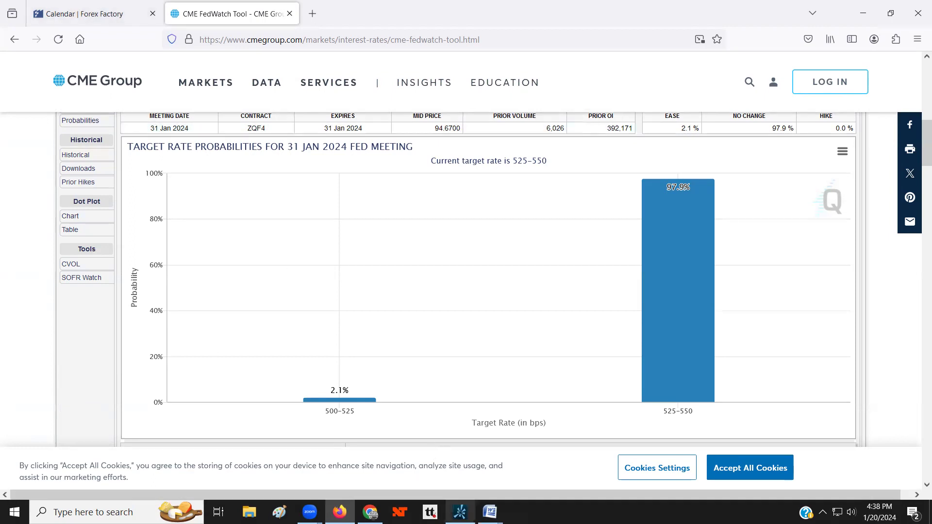
pyautogui.click(461, 512)
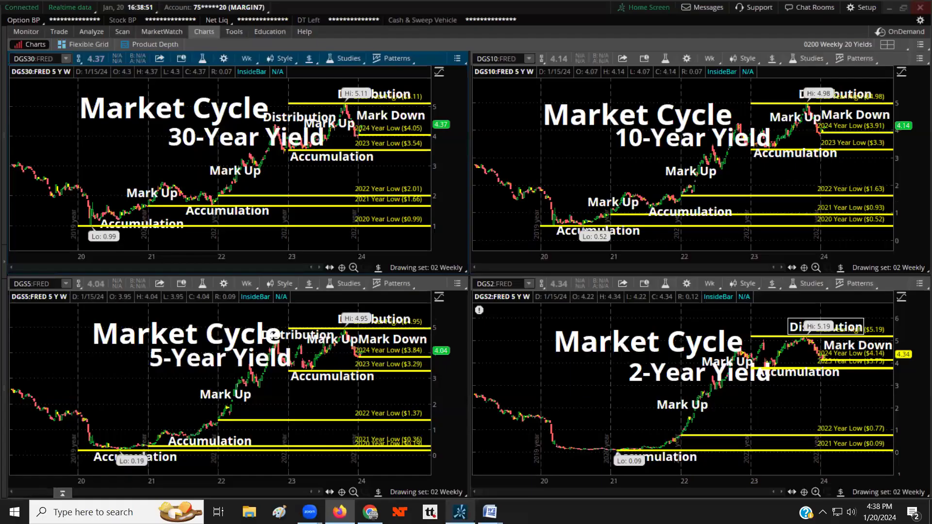
# Maximize the DGS30 chart and zoom it to mid-2022–2024, then zoom DGS10 from April 2023 onward
pyautogui.click(102, 59)
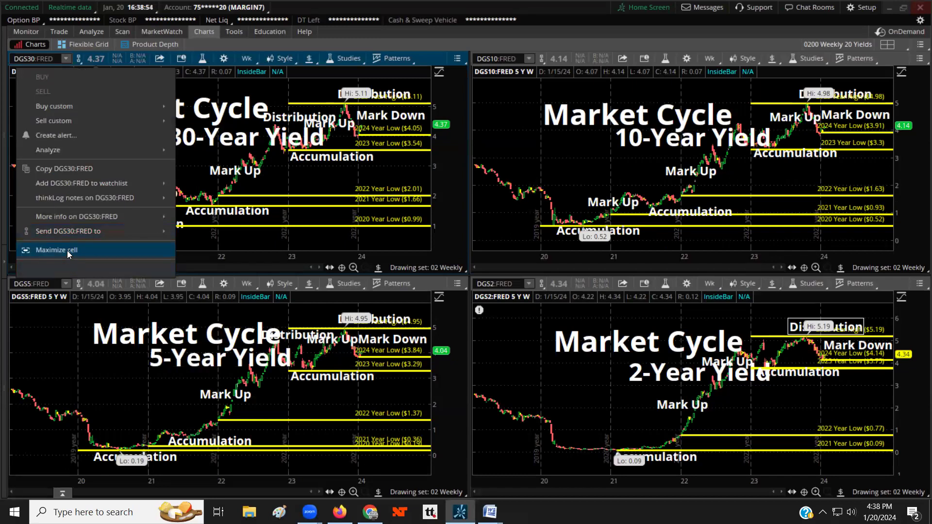
pyautogui.click(57, 251)
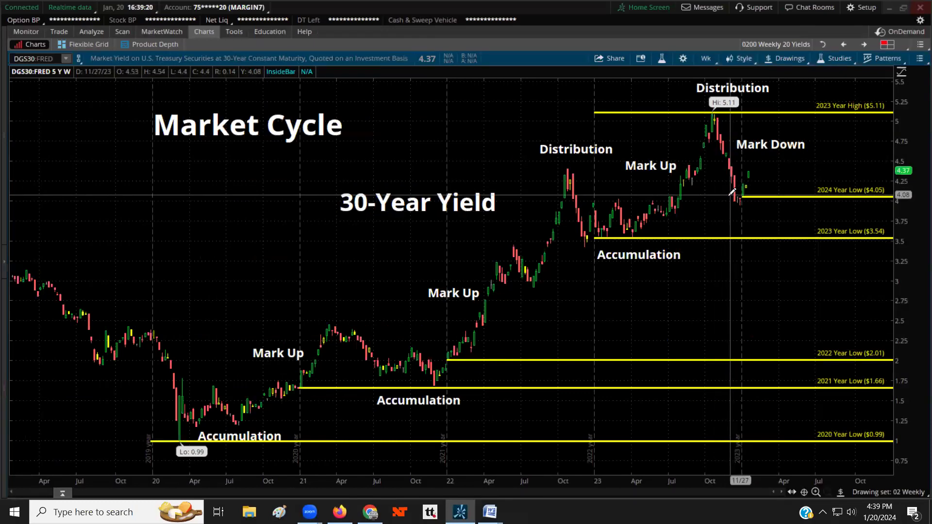
pyautogui.moveTo(531, 280); pyautogui.dragTo(904, 272)
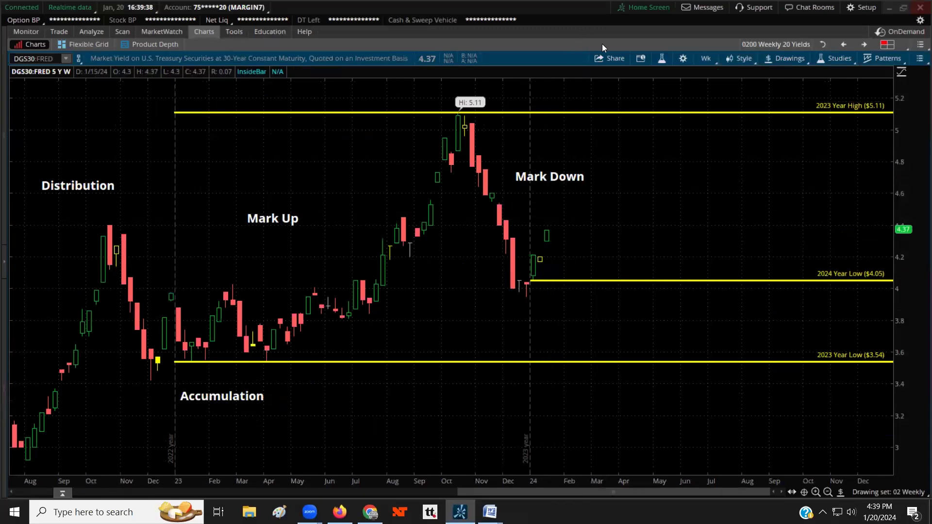
pyautogui.click(864, 44)
pyautogui.moveTo(629, 227)
pyautogui.mouseDown()
pyautogui.moveTo(884, 228)
pyautogui.moveTo(833, 233)
pyautogui.mouseUp()
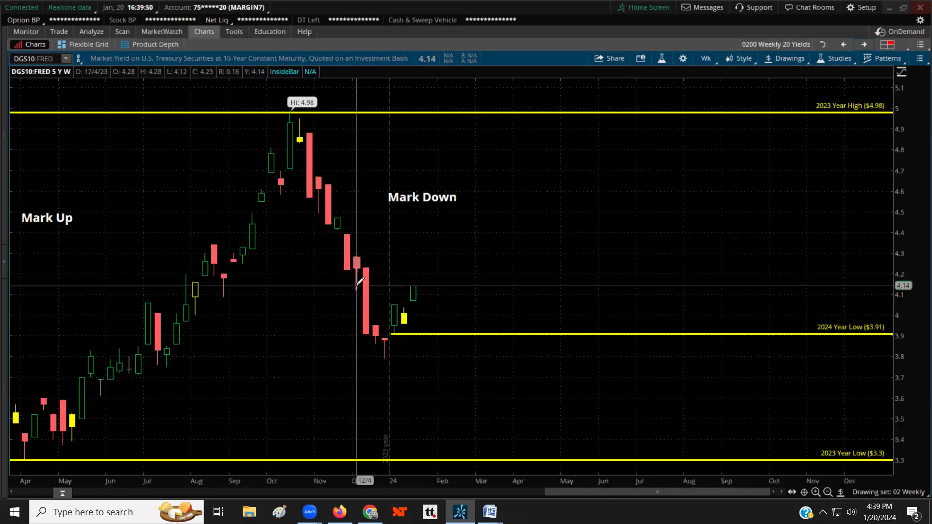
# Zoom the DGS5 and DGS2 charts into 2023–2024, then restore the four-chart yield grid
pyautogui.click(862, 45)
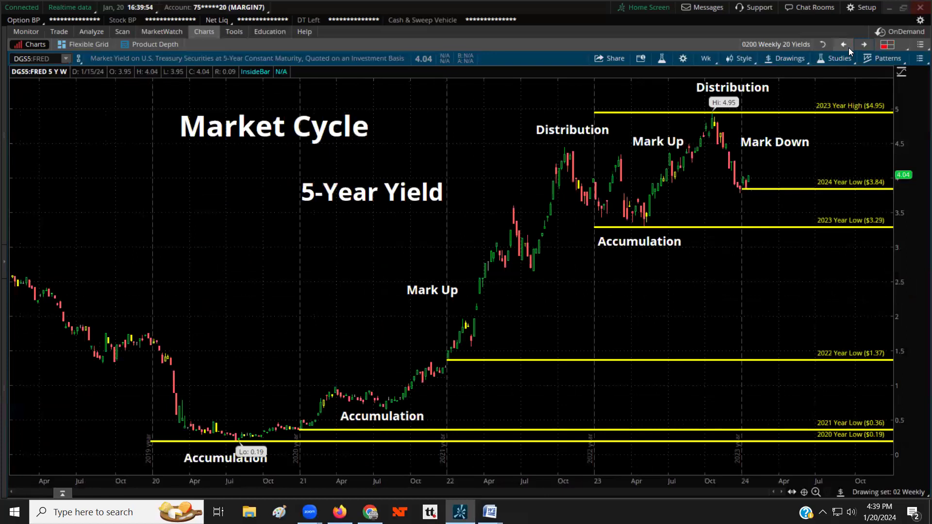
pyautogui.moveTo(604, 214); pyautogui.dragTo(889, 219)
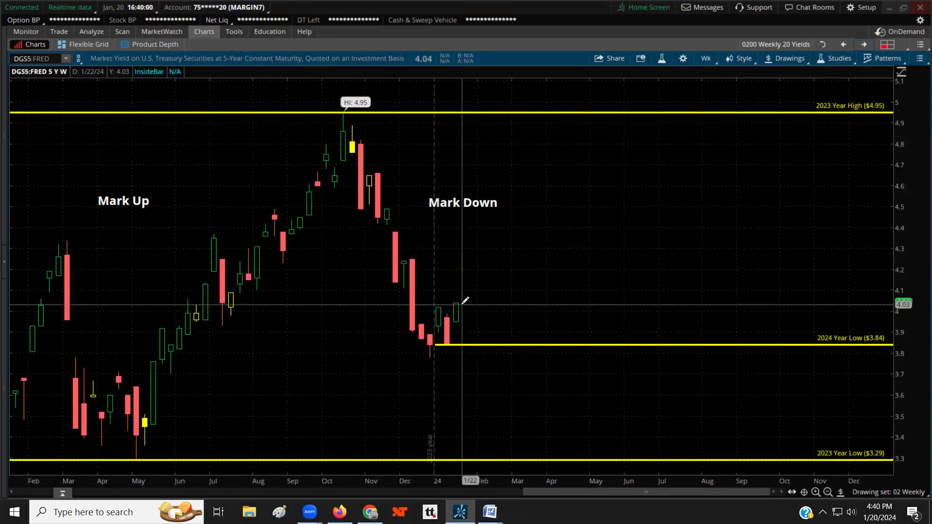
pyautogui.click(865, 45)
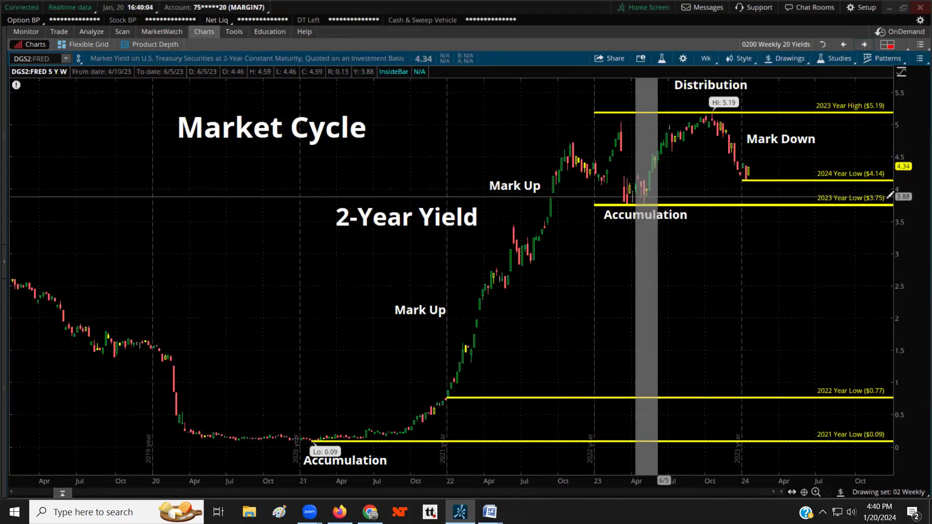
pyautogui.scroll(5, 890, 195)
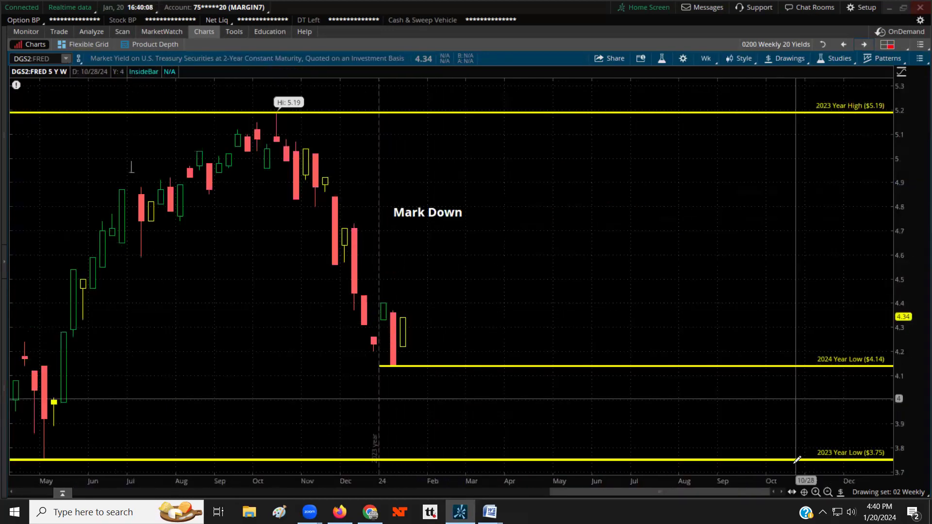
pyautogui.click(822, 45)
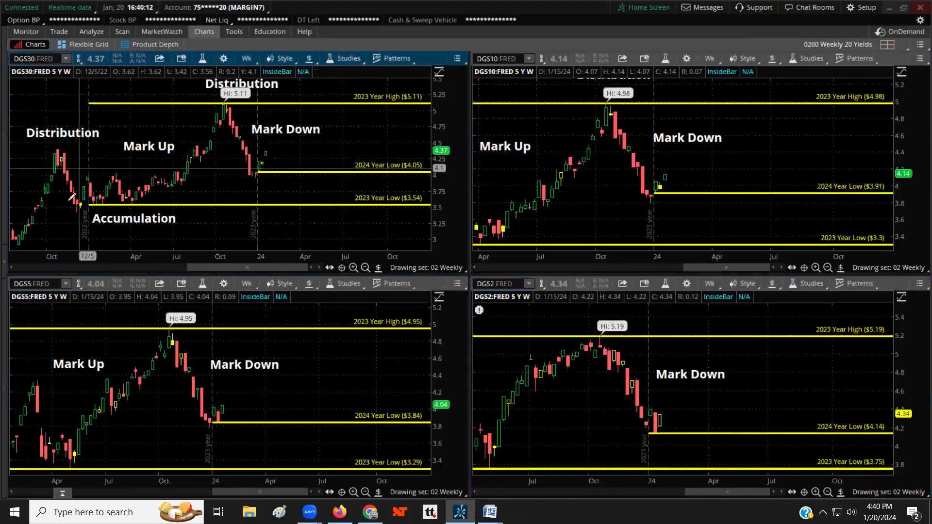
pyautogui.rightClick(17, 69)
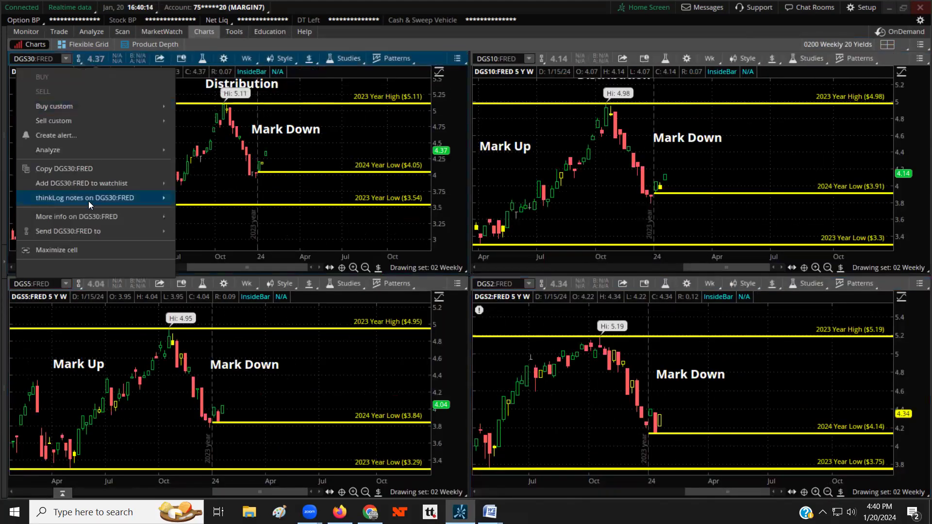
# Maximize DGS30 and zoom the DGS10 and DGS5 charts out to the full 2019–2024 range
pyautogui.click(78, 250)
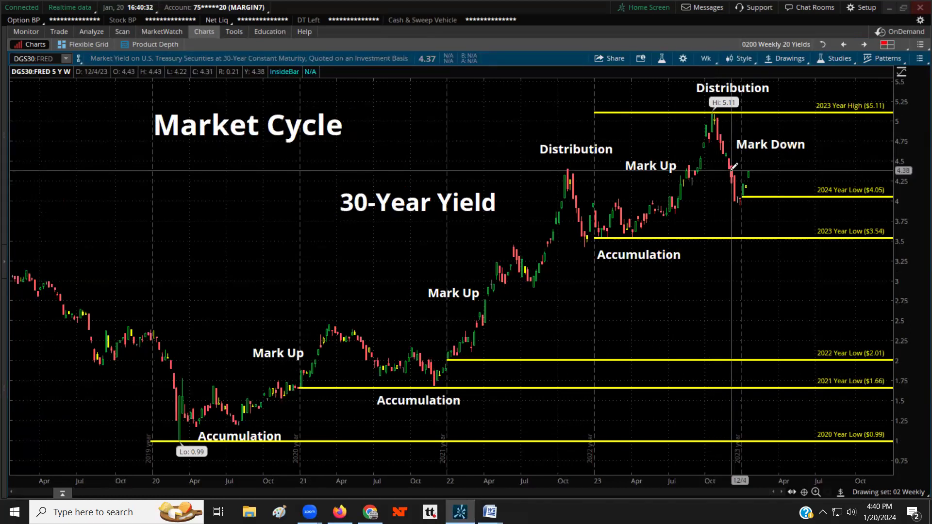
pyautogui.click(860, 44)
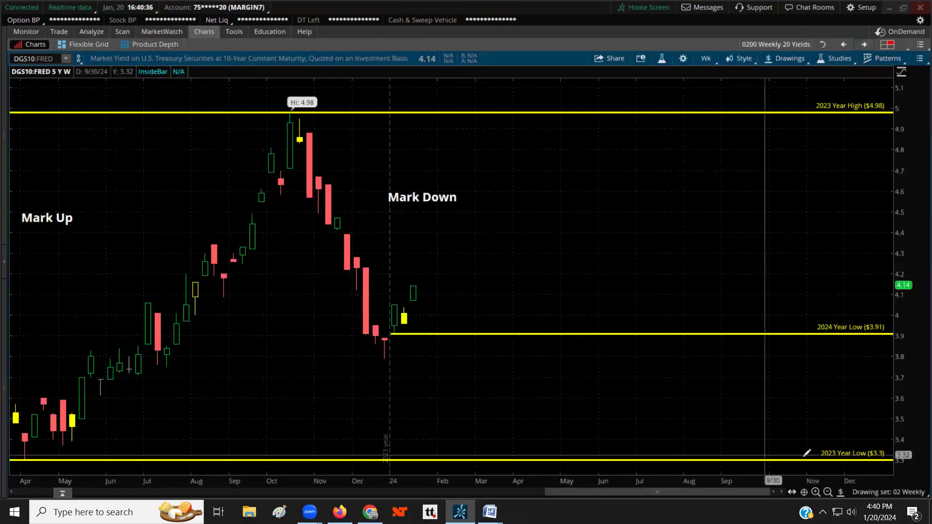
pyautogui.click(827, 492)
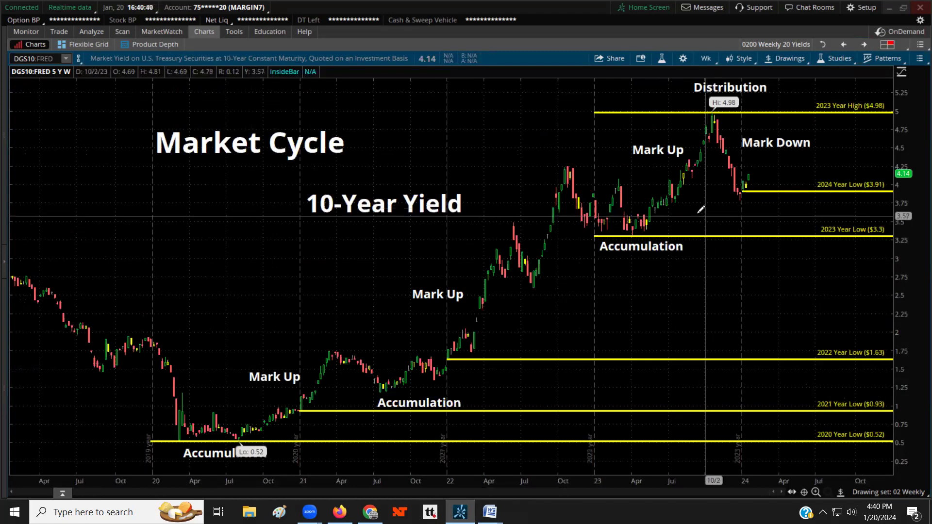
pyautogui.click(863, 44)
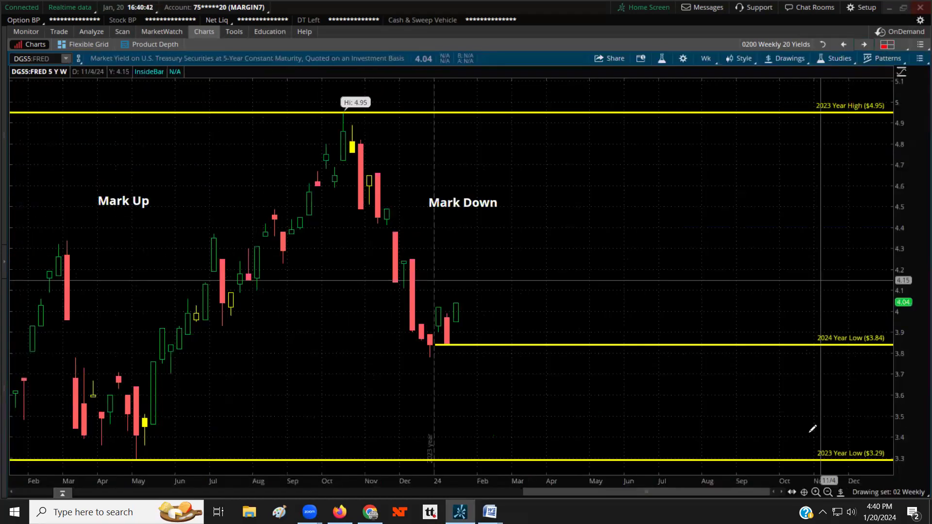
pyautogui.click(827, 493)
pyautogui.click(828, 492)
pyautogui.click(828, 492)
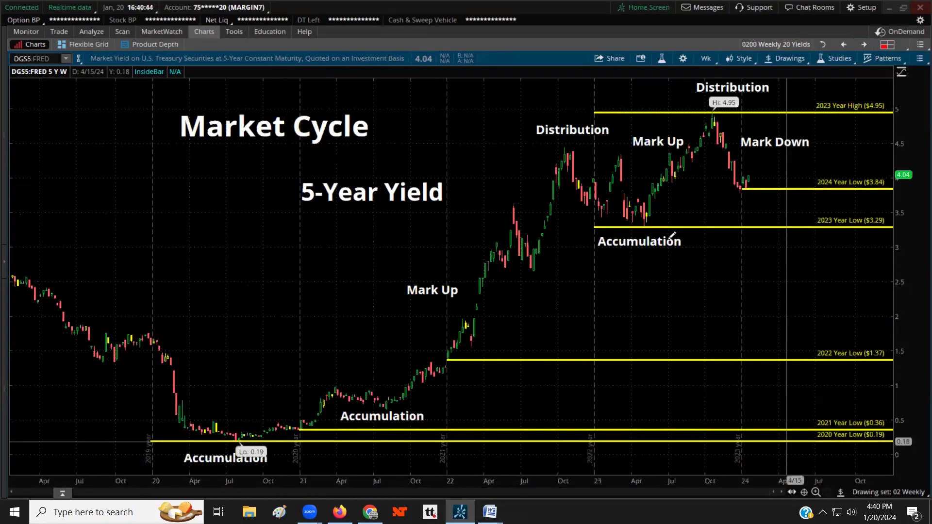
# Zoom DGS2 out to 2019–2024, back into 2023–2024, then restore the four-chart grid
pyautogui.click(864, 44)
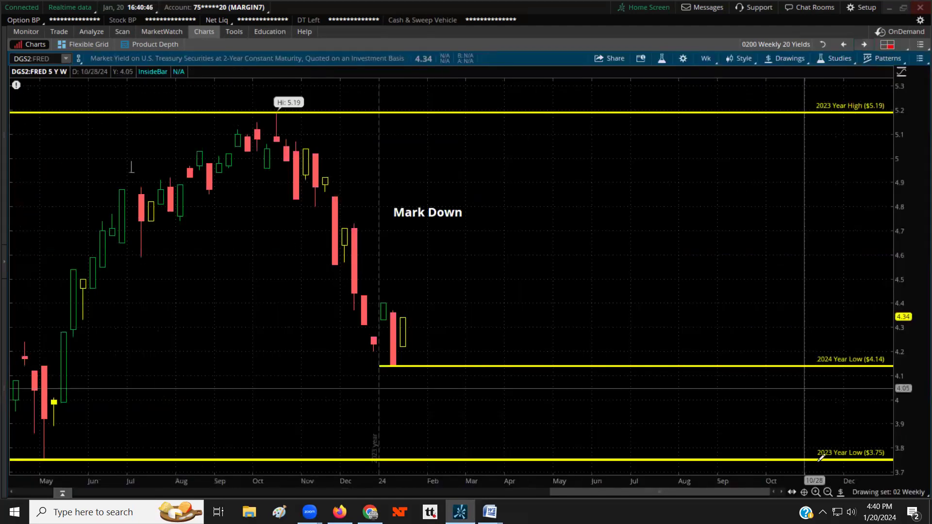
pyautogui.click(827, 492)
pyautogui.click(828, 493)
pyautogui.click(828, 492)
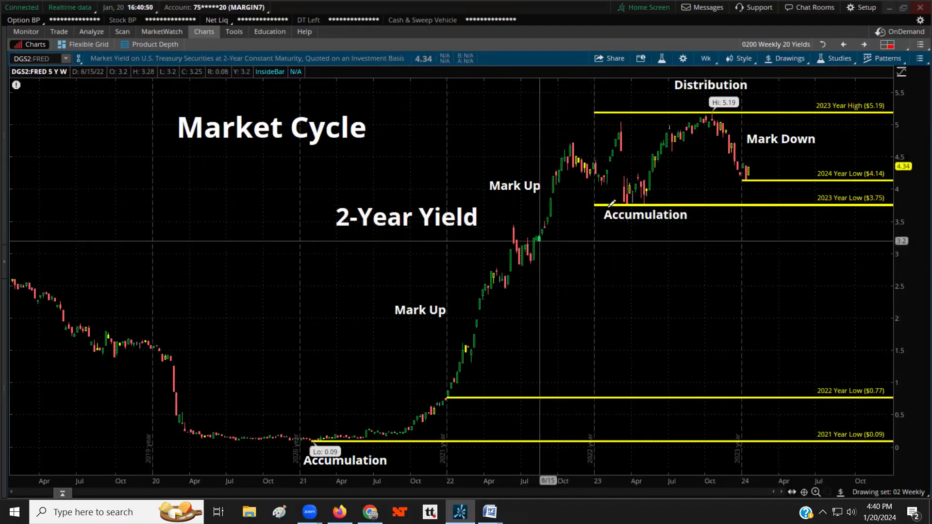
pyautogui.moveTo(589, 202); pyautogui.dragTo(891, 204)
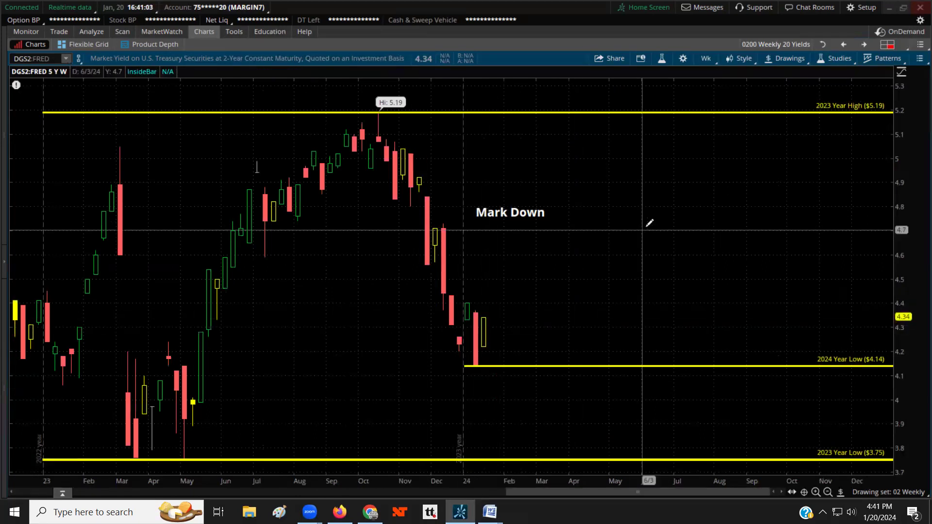
pyautogui.click(821, 44)
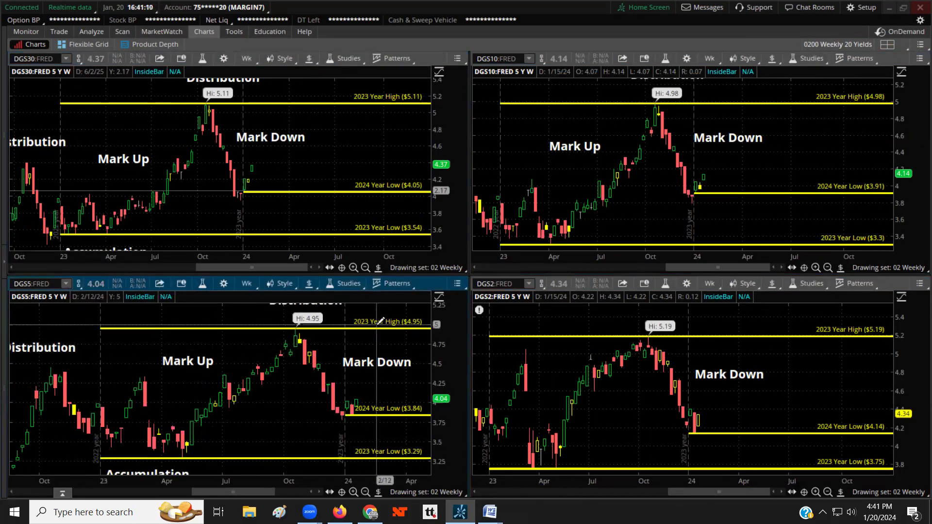
# Load the saved '0200 Weekly 30 Currencies USD' grid layout showing the US Dollar Index
pyautogui.click(888, 44)
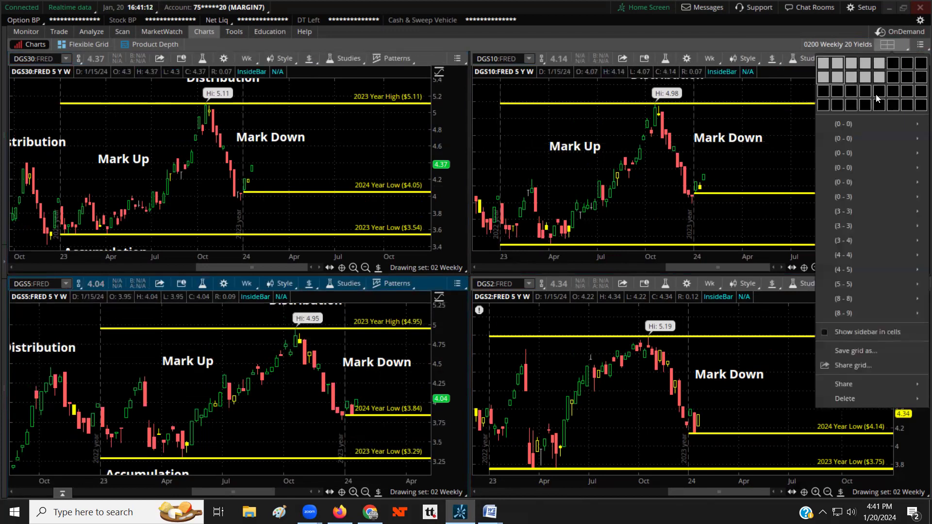
pyautogui.moveTo(851, 125)
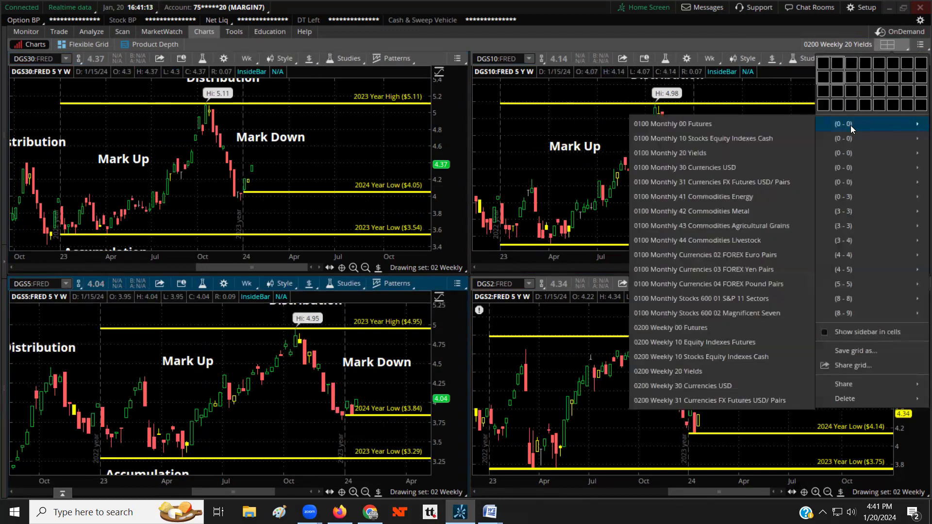
pyautogui.click(679, 386)
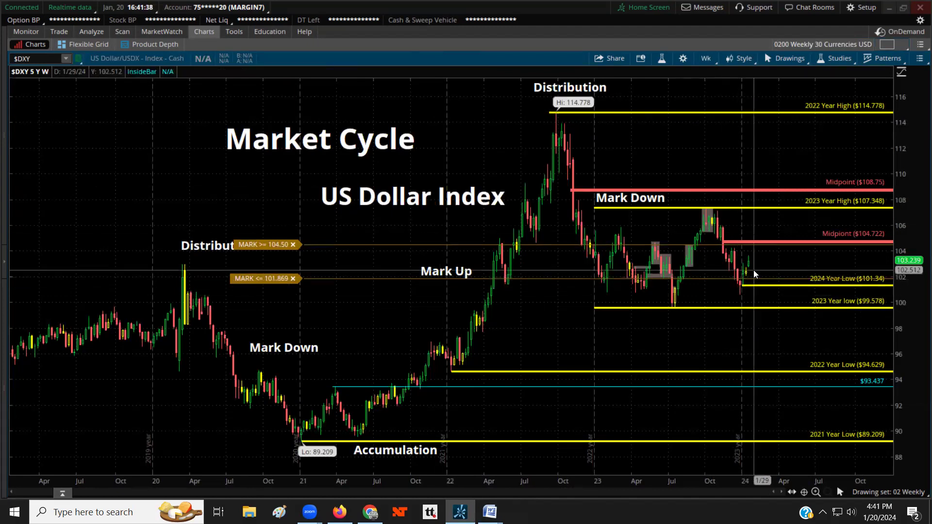
pyautogui.moveTo(589, 328); pyautogui.dragTo(892, 335)
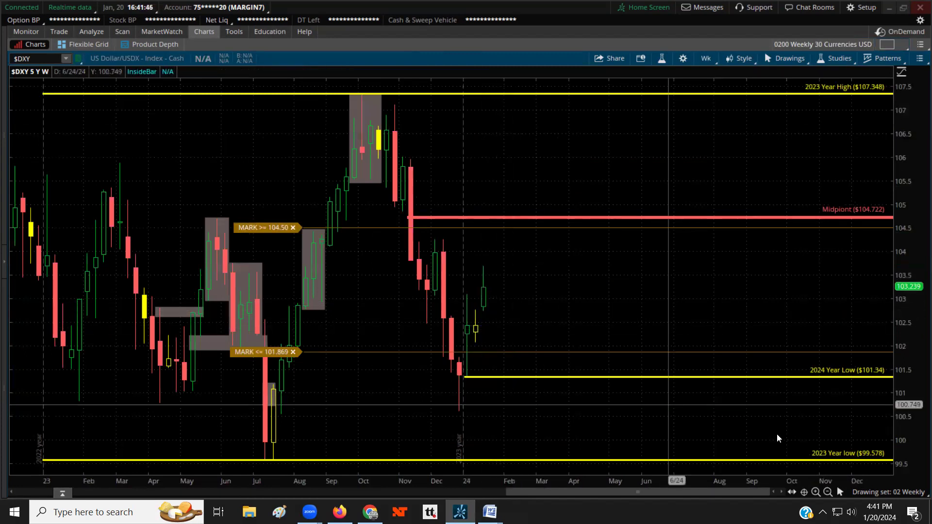
pyautogui.click(828, 493)
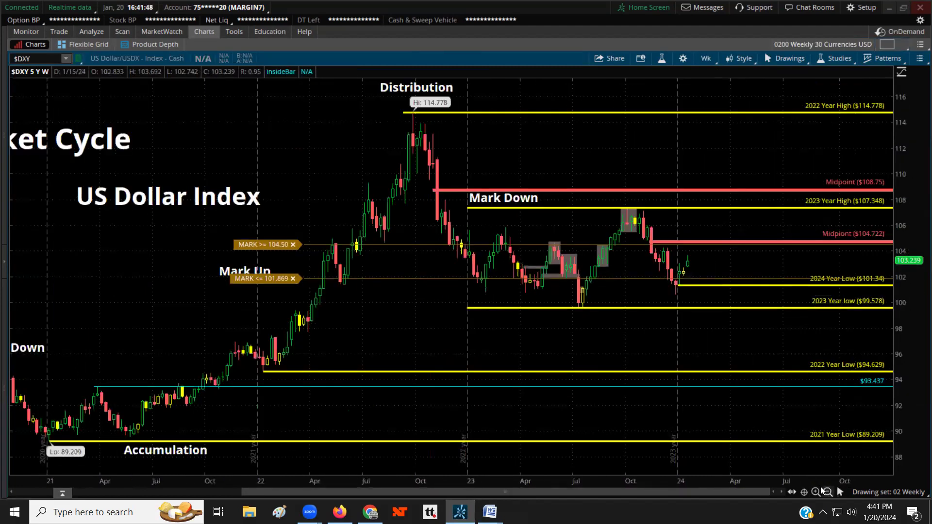
pyautogui.click(828, 492)
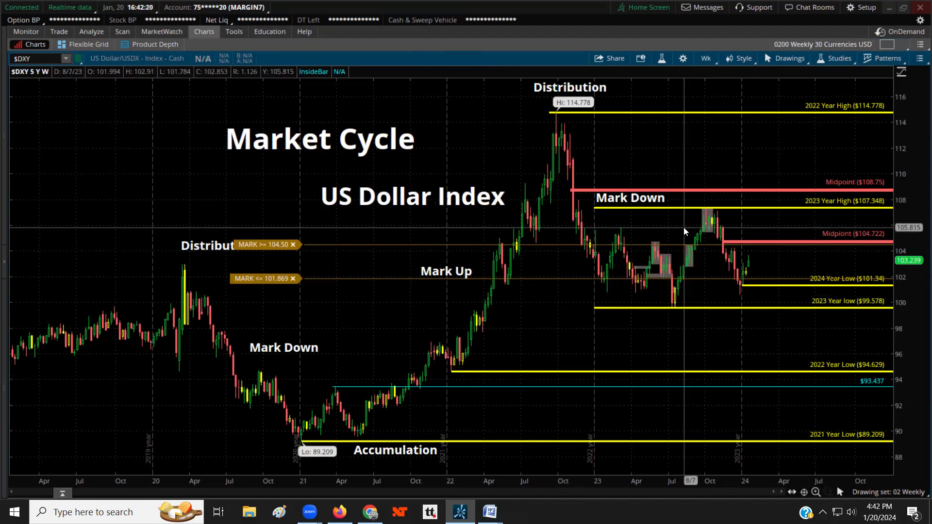
pyautogui.click(881, 45)
# Load the '0200 Weekly 31 Currencies FX Futures USD/ Pairs' grid and maximize the /6E chart
pyautogui.moveTo(853, 124)
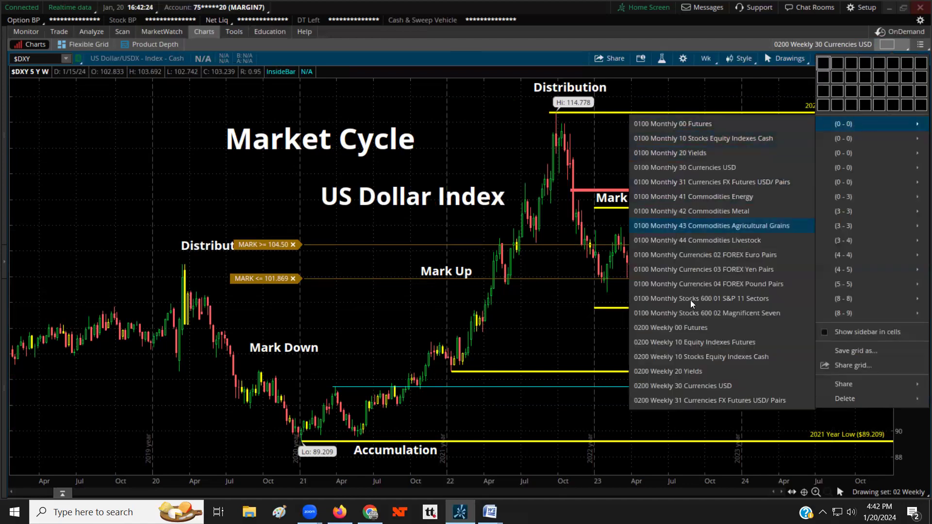
pyautogui.click(686, 400)
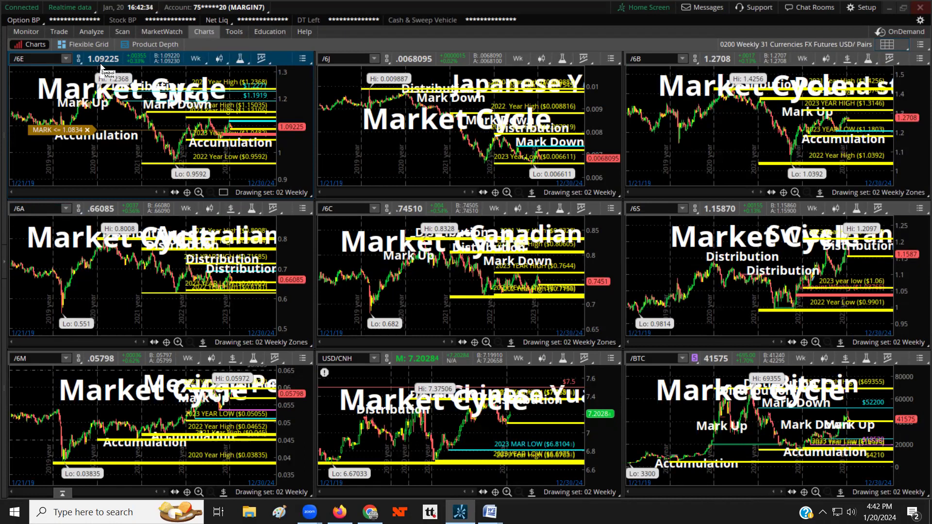
pyautogui.click(100, 66)
pyautogui.click(85, 248)
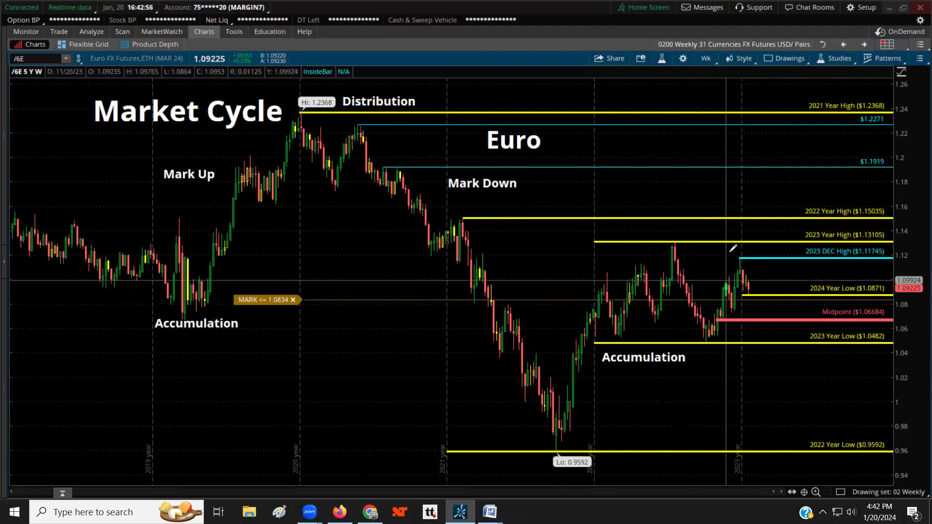
# Zoom /6E into late 2023–Jan 2024 and back out, zoom /6J to 2022–2024, then advance to /6B
pyautogui.moveTo(700, 286); pyautogui.dragTo(891, 291)
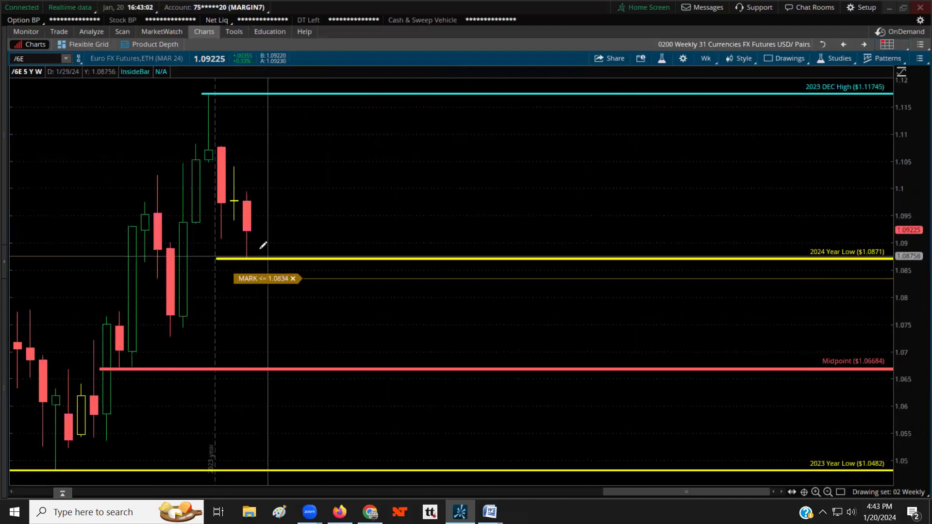
pyautogui.click(828, 488)
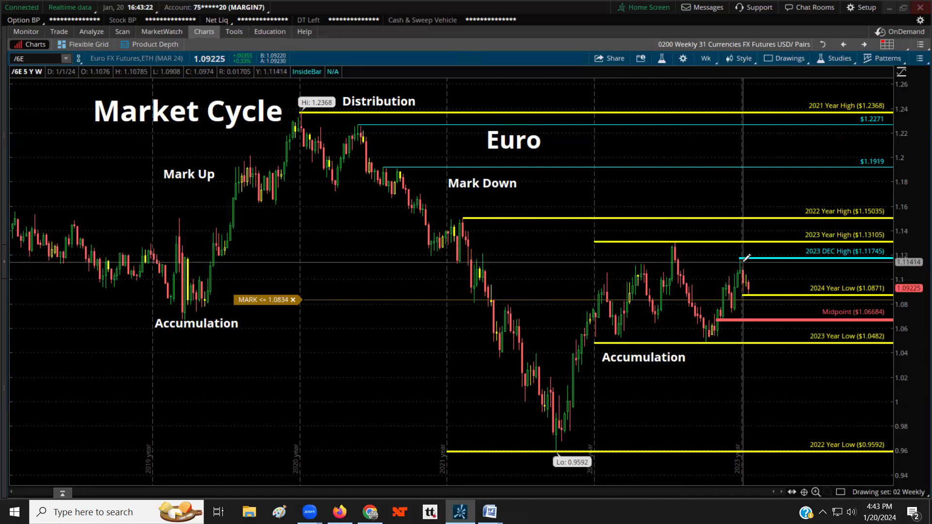
pyautogui.click(864, 45)
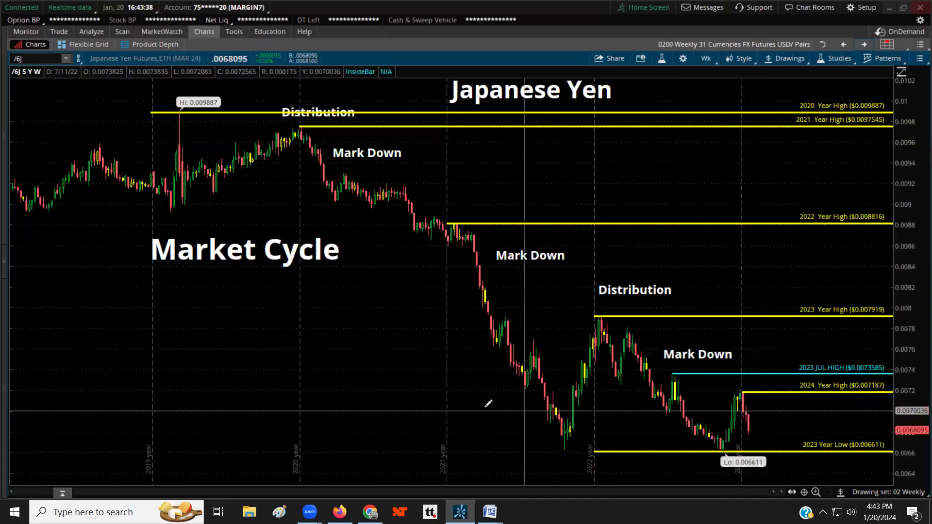
pyautogui.moveTo(447, 402); pyautogui.dragTo(889, 403)
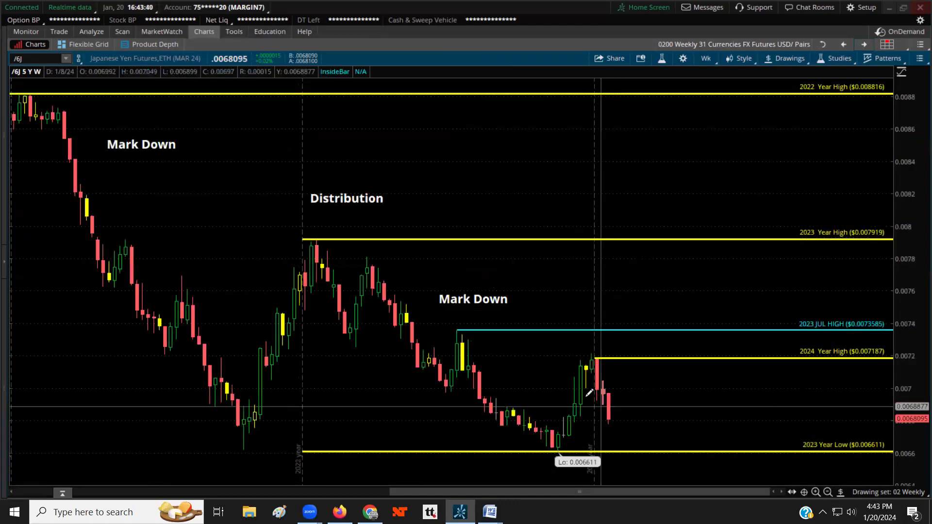
pyautogui.click(864, 44)
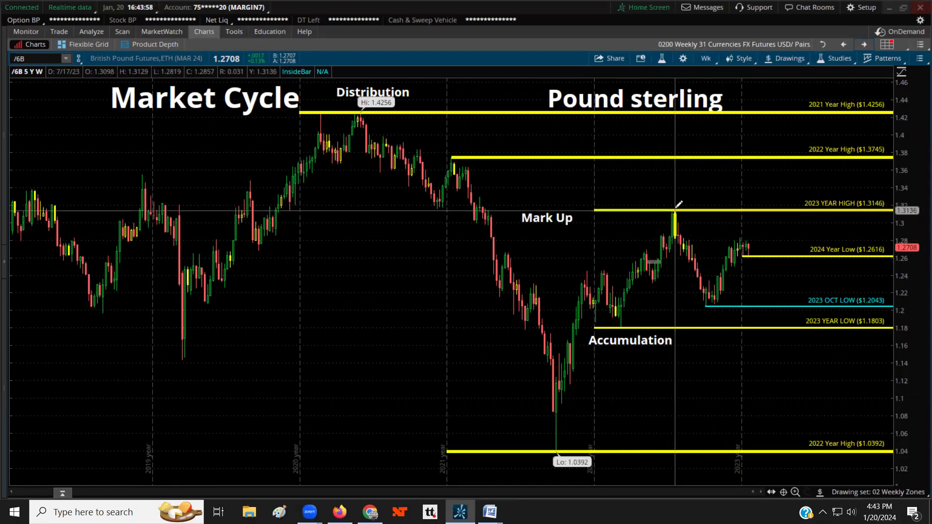
# Zoom the /6B Pound chart into late 2022–2024, zoom back out, then advance to /6A
pyautogui.moveTo(516, 272); pyautogui.dragTo(855, 292)
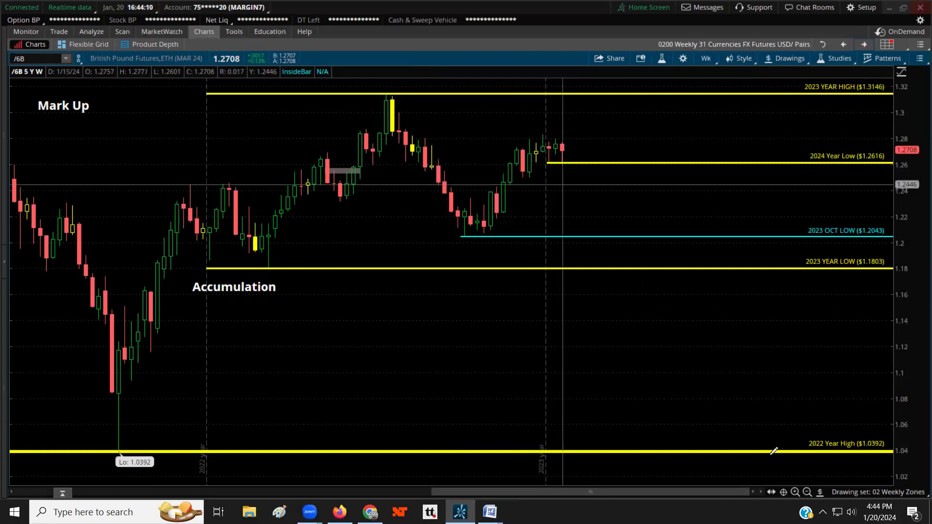
pyautogui.click(806, 492)
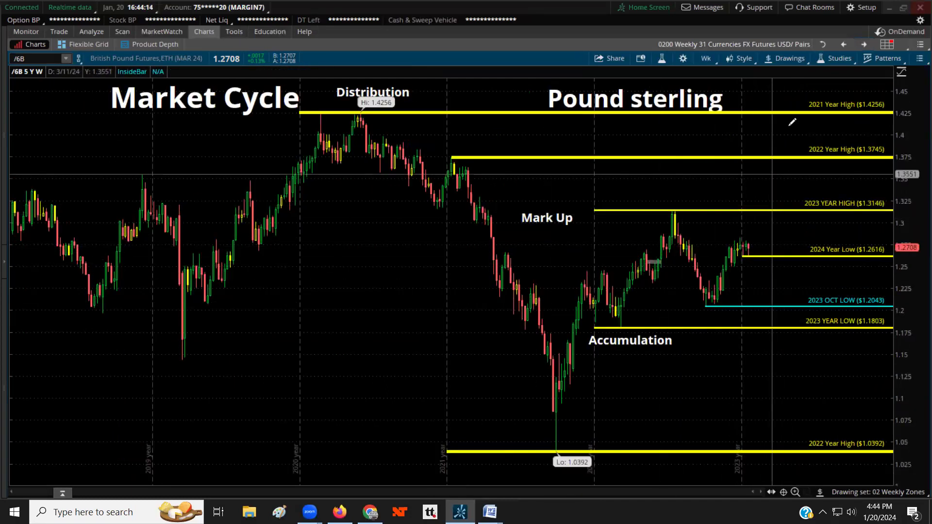
pyautogui.click(863, 45)
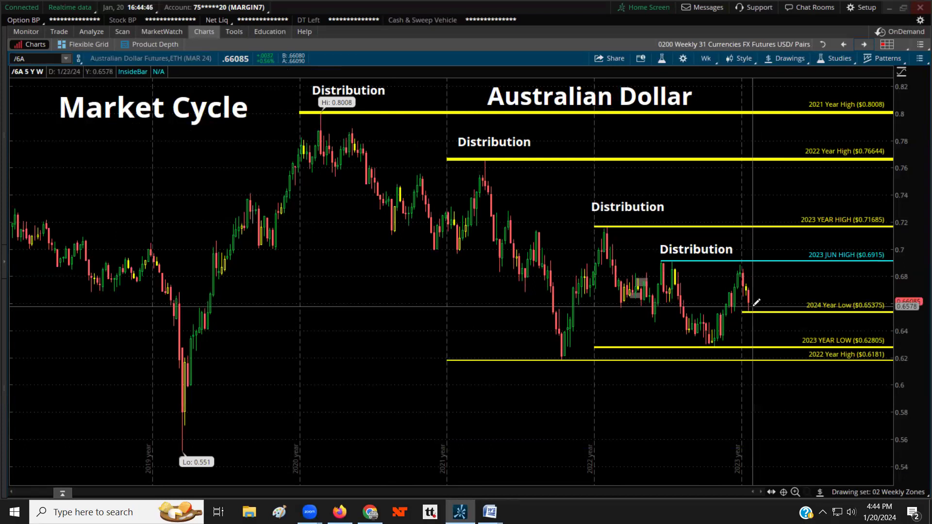
# Advance from /6A through the /6C and /6S charts to the /6M Mexican Peso chart
pyautogui.click(866, 45)
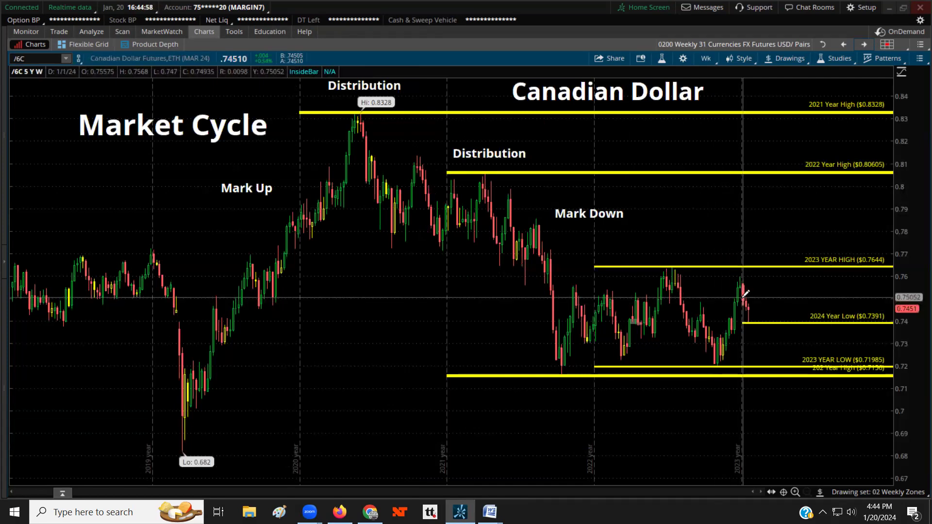
pyautogui.click(865, 45)
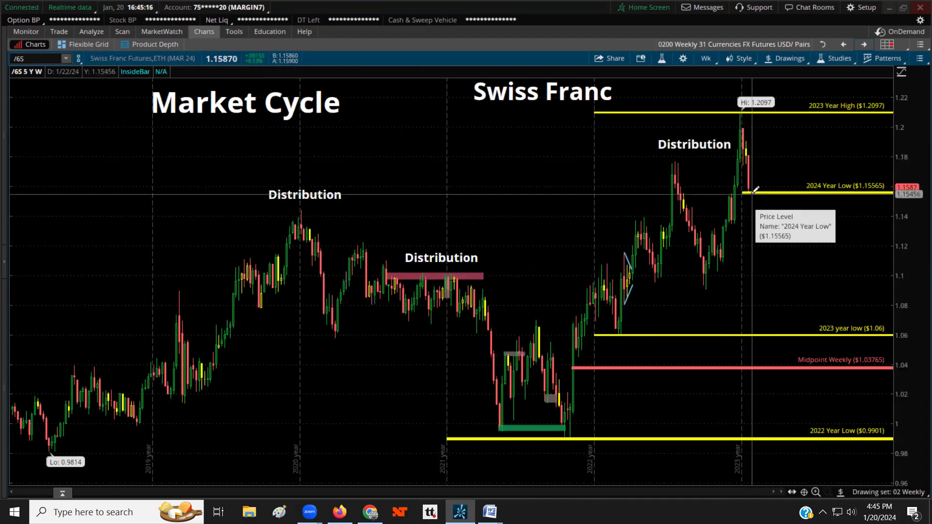
pyautogui.click(864, 45)
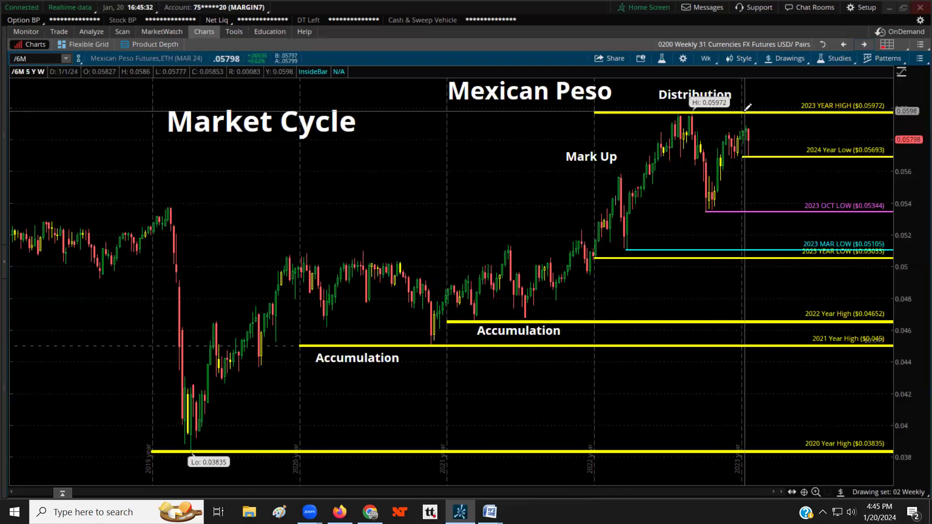
pyautogui.moveTo(664, 223); pyautogui.dragTo(437, 224)
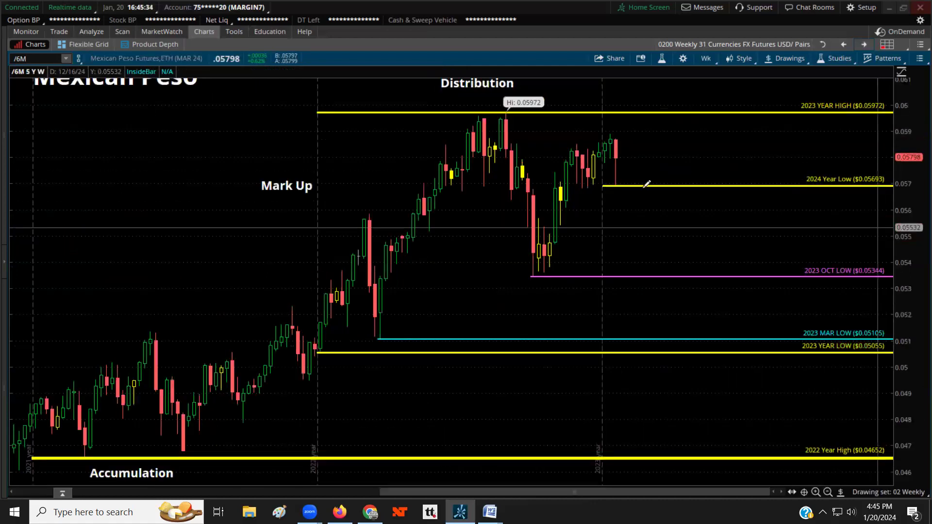
pyautogui.moveTo(290, 284); pyautogui.dragTo(722, 287)
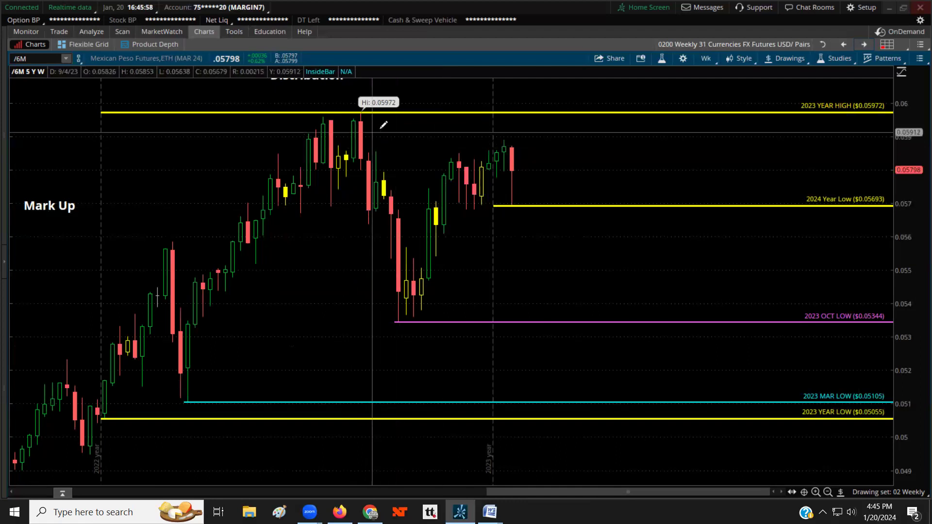
pyautogui.click(827, 494)
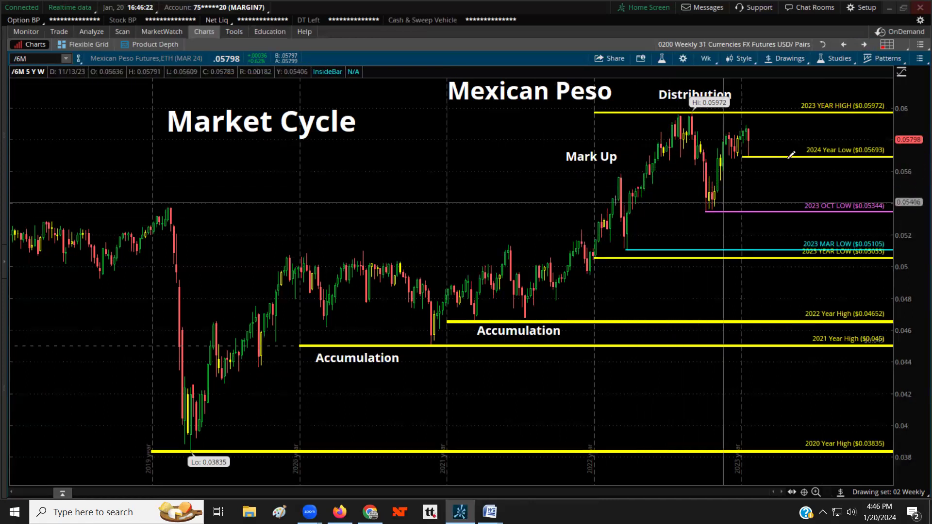
# Advance from /6M to the USD/CNH Chinese Yuan chart, then on to /BTC Bitcoin futures
pyautogui.click(866, 44)
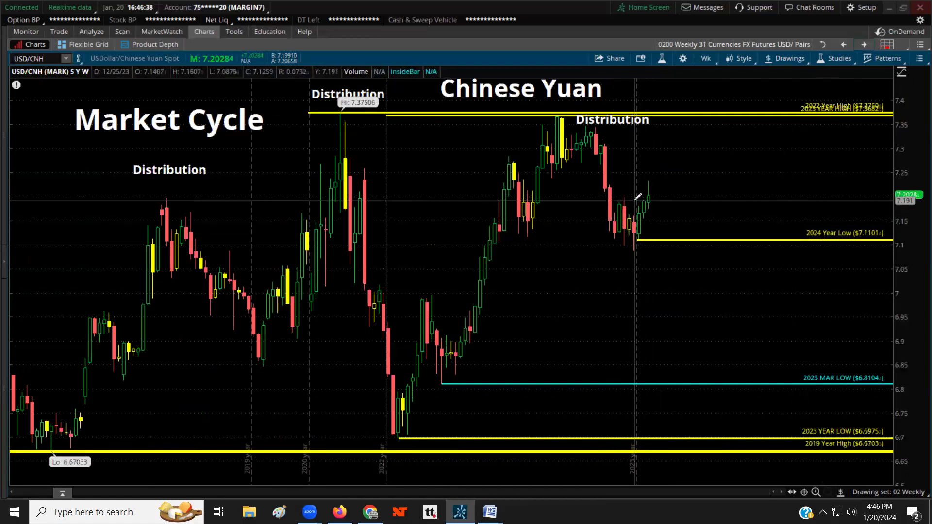
pyautogui.click(862, 44)
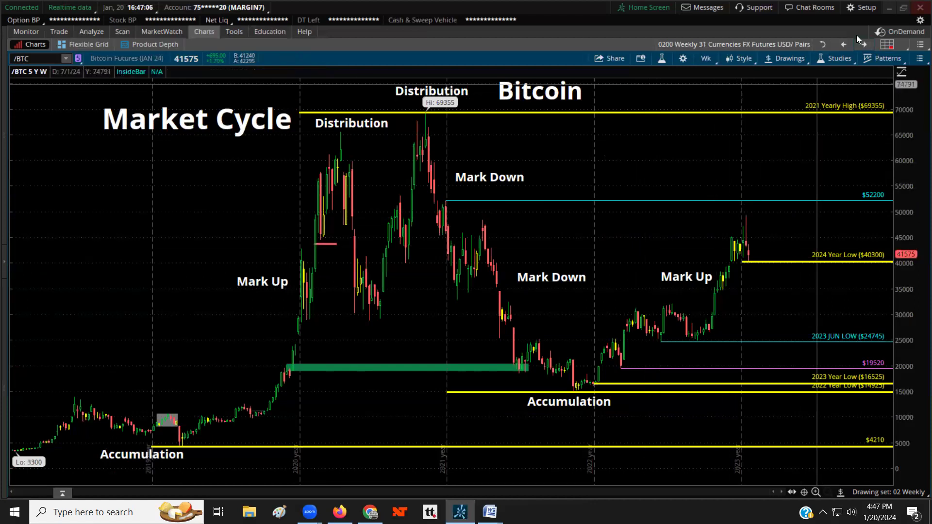
# Replace the nine-chart FX futures grid with the saved '0200 Weekly Currencies 02 FOREX Euro Pairs' grid
pyautogui.click(821, 45)
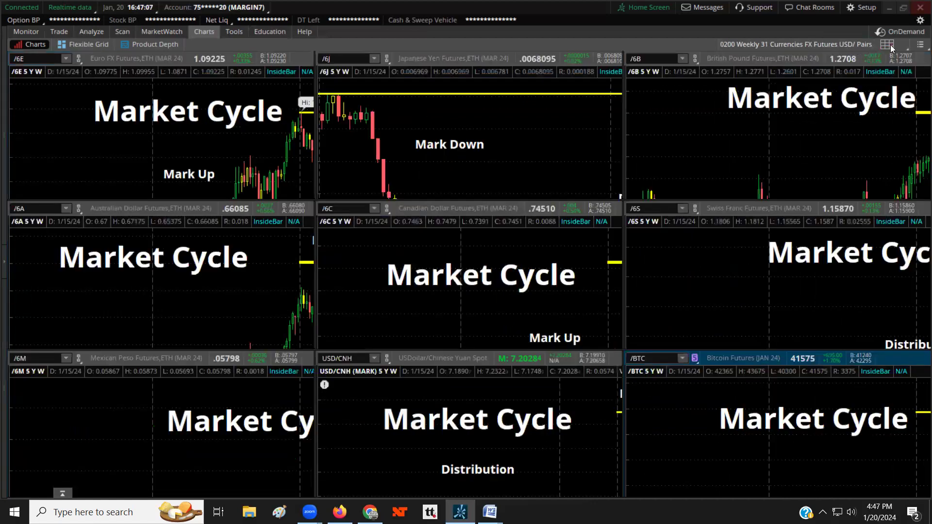
pyautogui.click(891, 45)
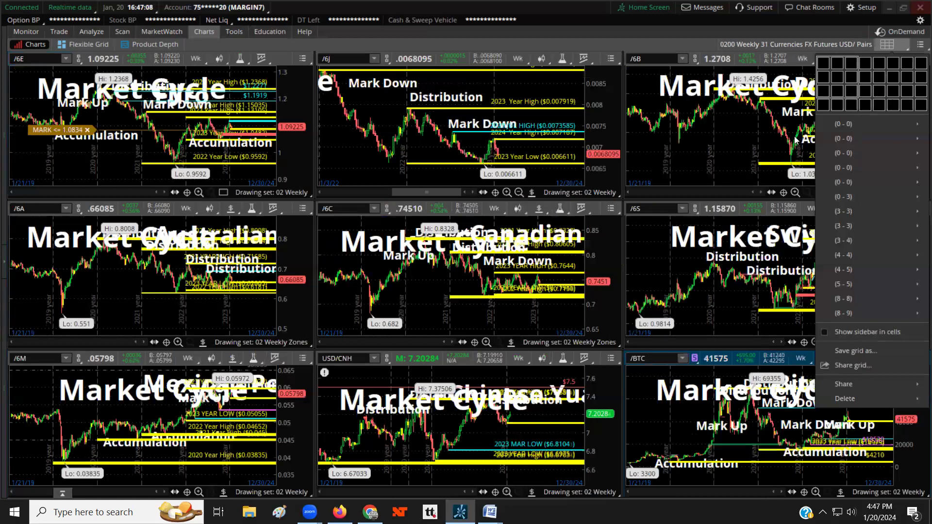
pyautogui.moveTo(850, 139)
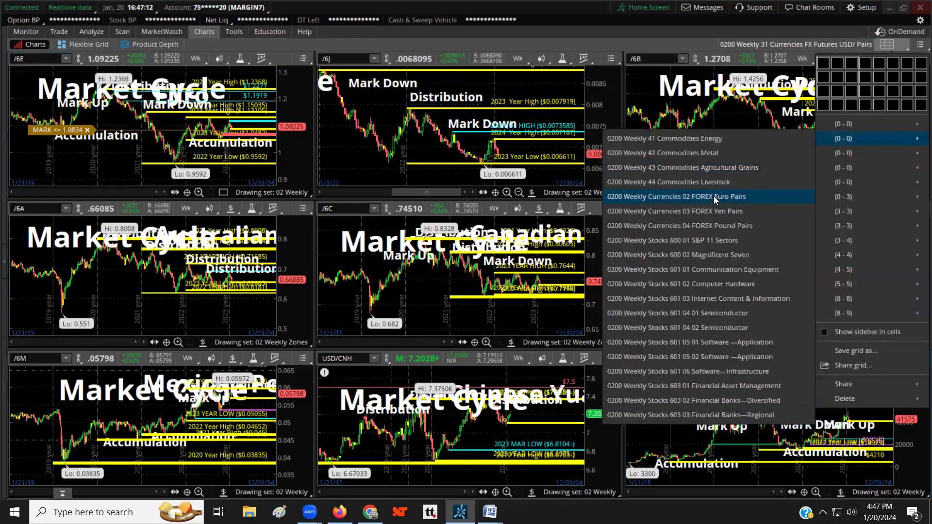
pyautogui.click(713, 196)
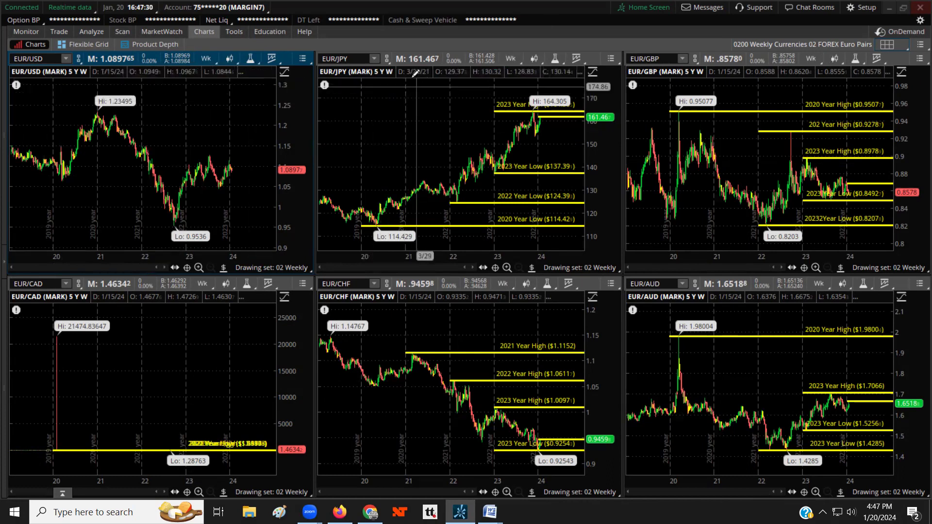
# Maximize the EUR/JPY chart, then advance to EUR/GBP weekly and zoom in from 2021 onward
pyautogui.click(409, 61)
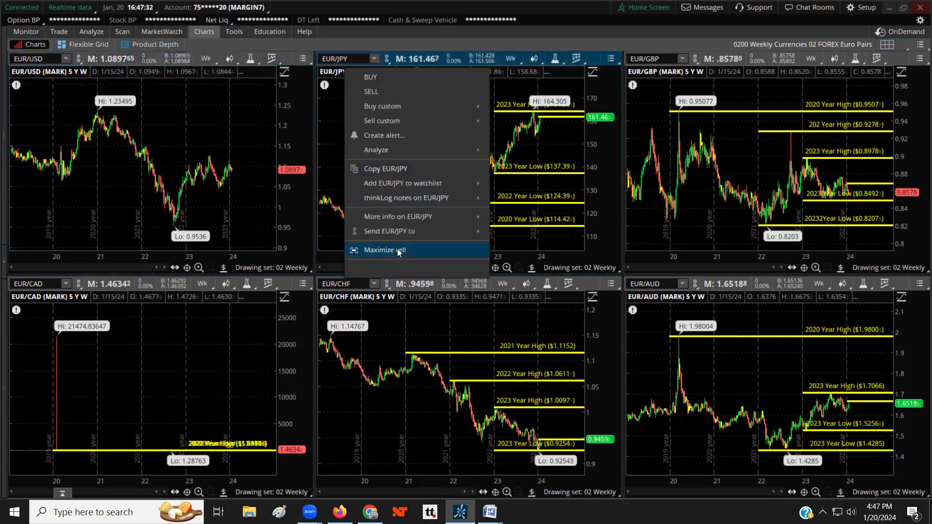
pyautogui.click(397, 250)
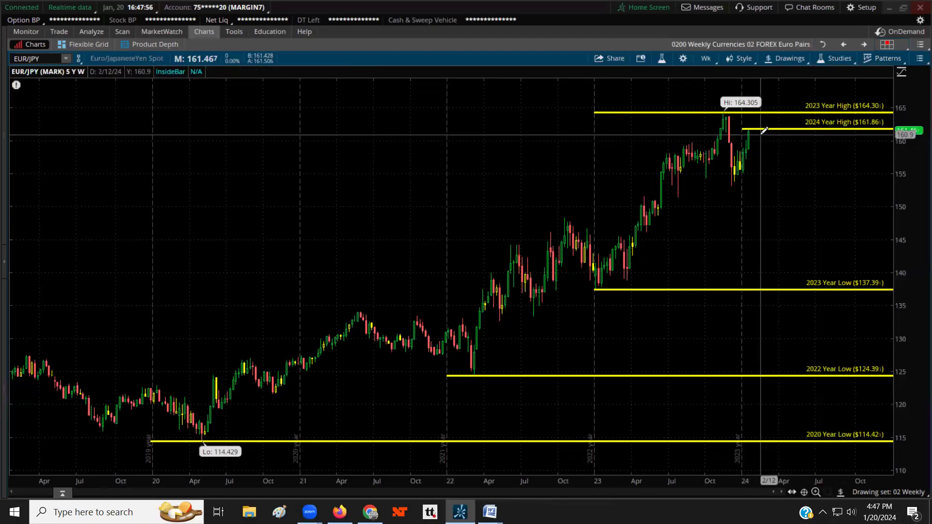
pyautogui.click(855, 44)
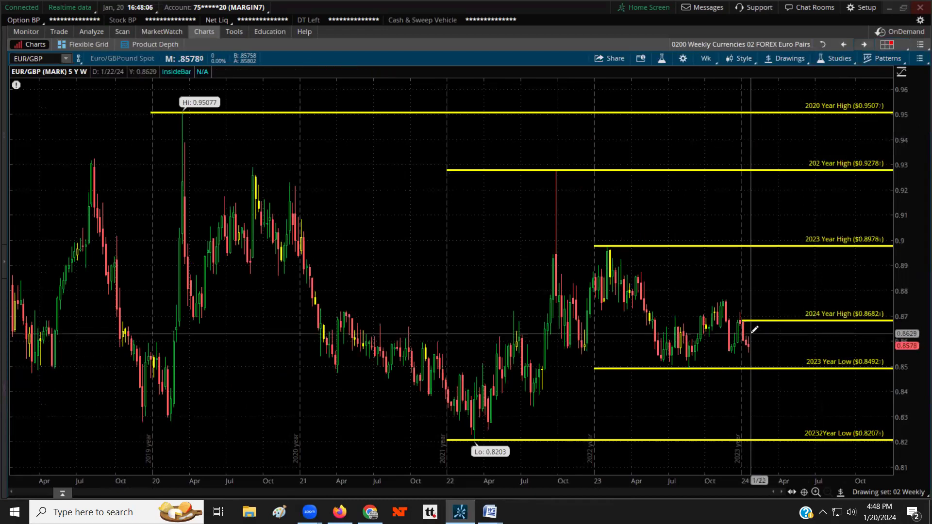
pyautogui.moveTo(346, 398); pyautogui.dragTo(893, 369)
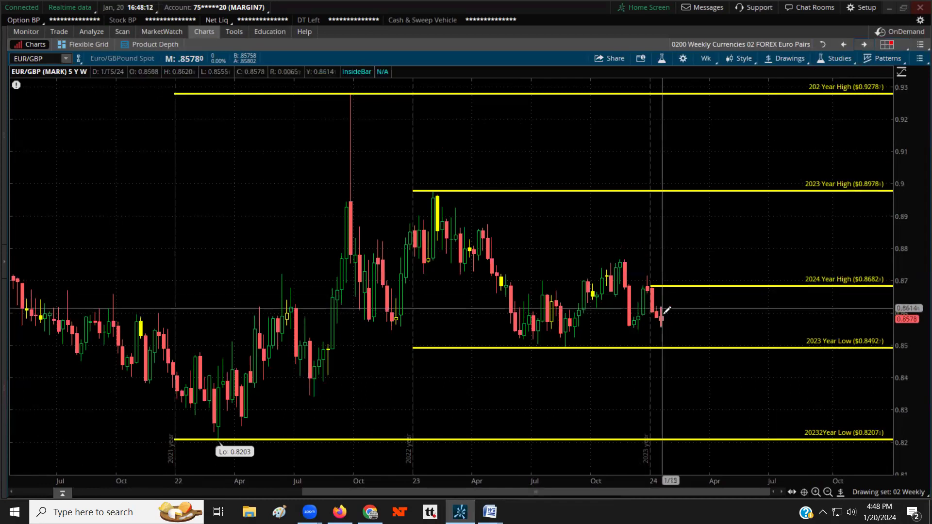
# Advance to EUR/CAD and zoom in from 2020, then further into its 2023–2024 bars
pyautogui.click(863, 45)
pyautogui.moveTo(185, 414); pyautogui.dragTo(894, 389)
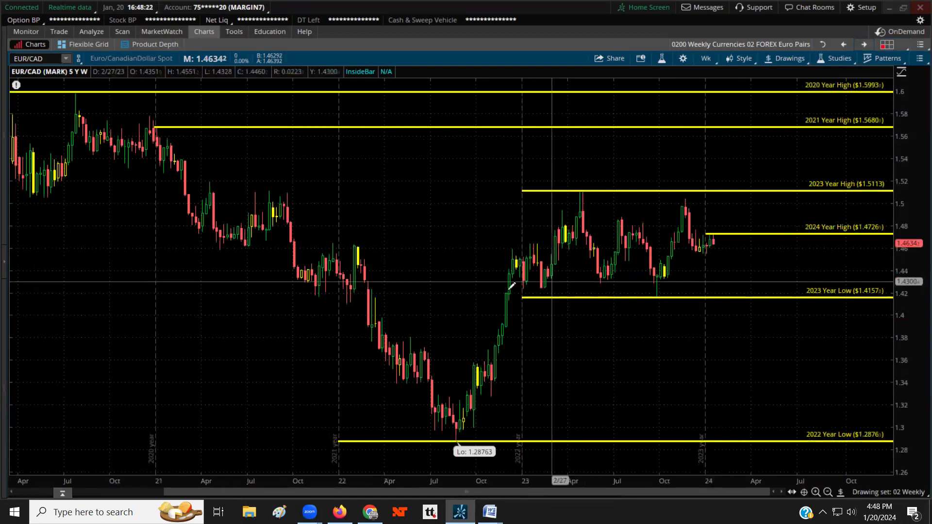
pyautogui.moveTo(893, 335); pyautogui.dragTo(406, 340)
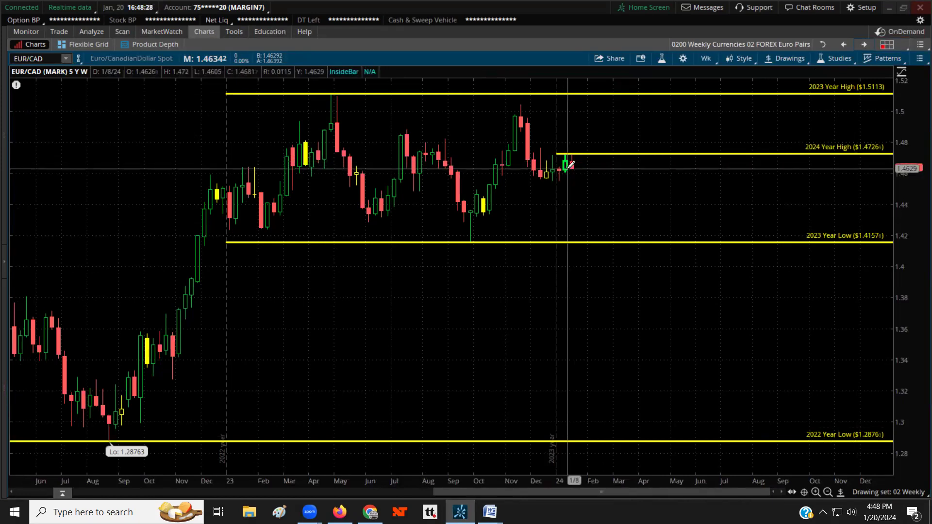
# Zoom EUR/CHF into late-2022 to 2024, restore its five-year view, then advance to EUR/AUD
pyautogui.click(865, 46)
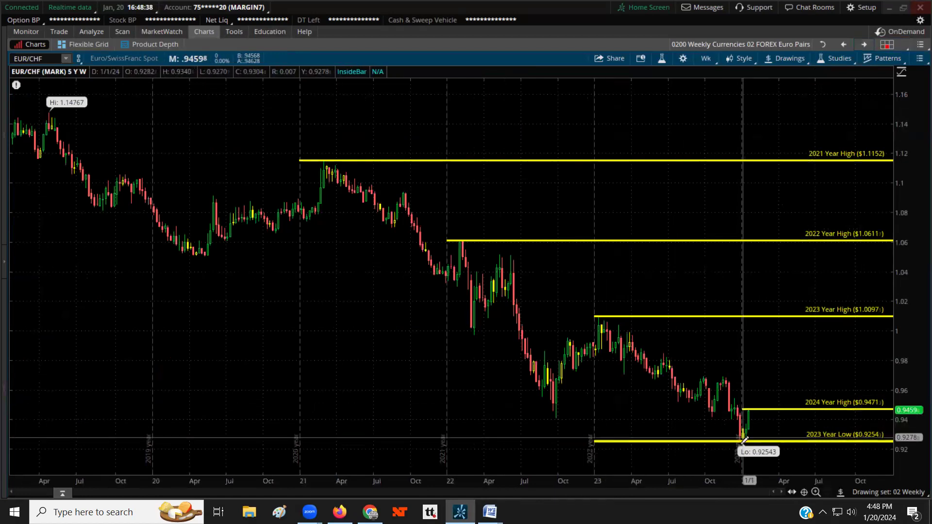
pyautogui.moveTo(531, 428); pyautogui.dragTo(750, 442)
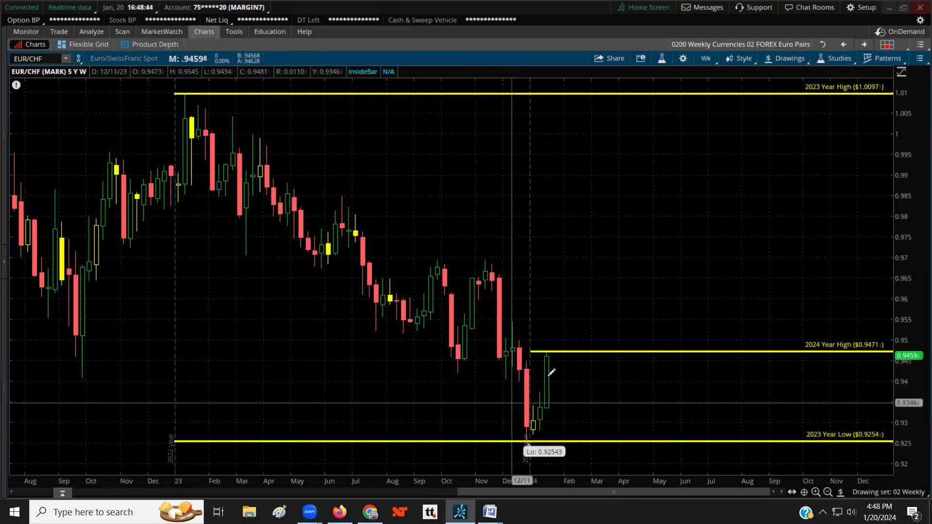
pyautogui.click(829, 493)
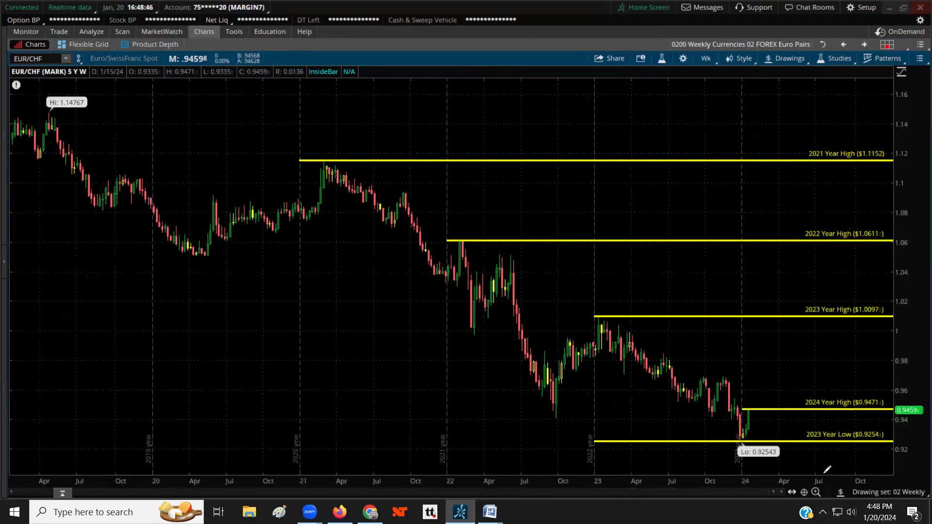
pyautogui.click(864, 46)
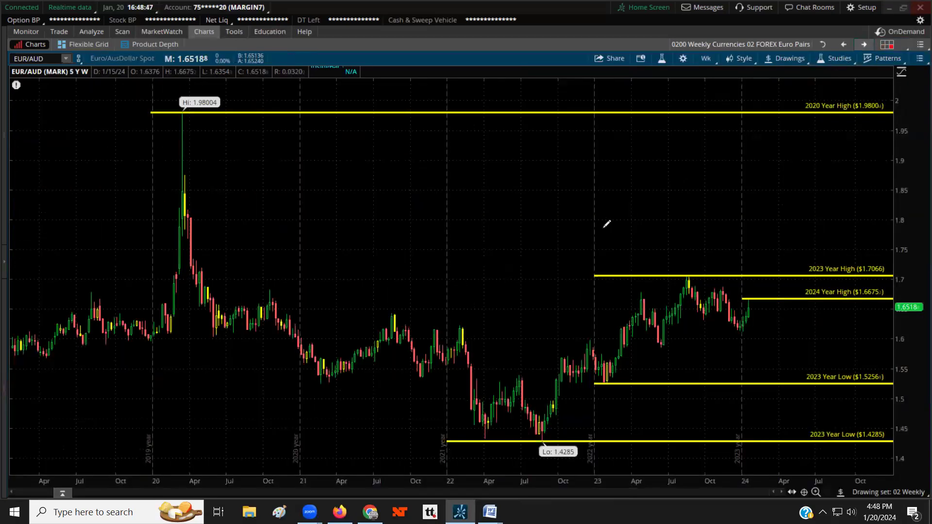